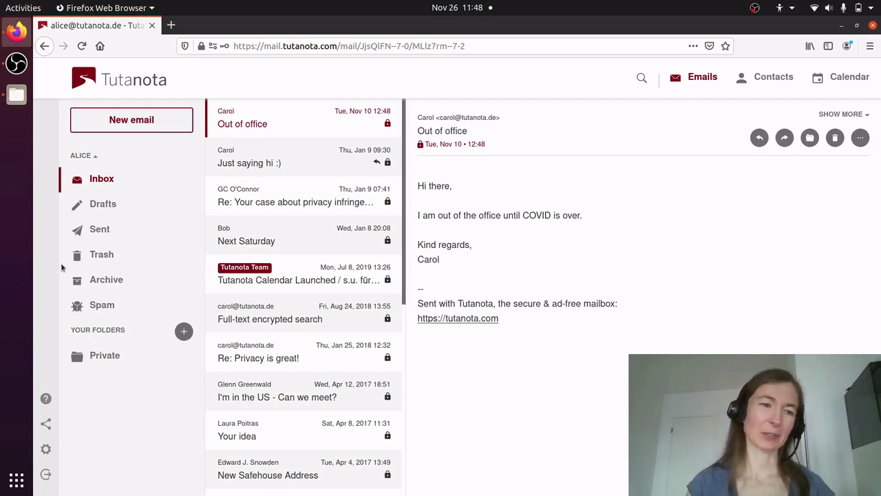
Show the list of existing email aliases in the Email settings.
left_click(46, 448)
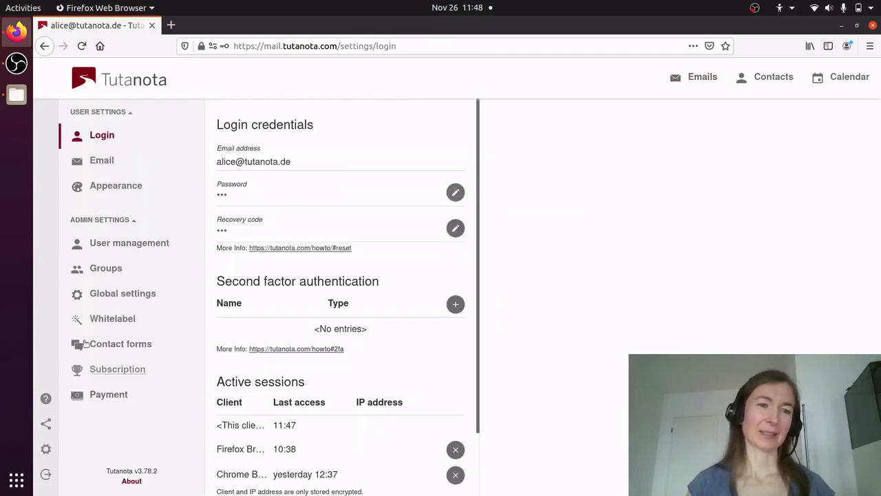
left_click(108, 161)
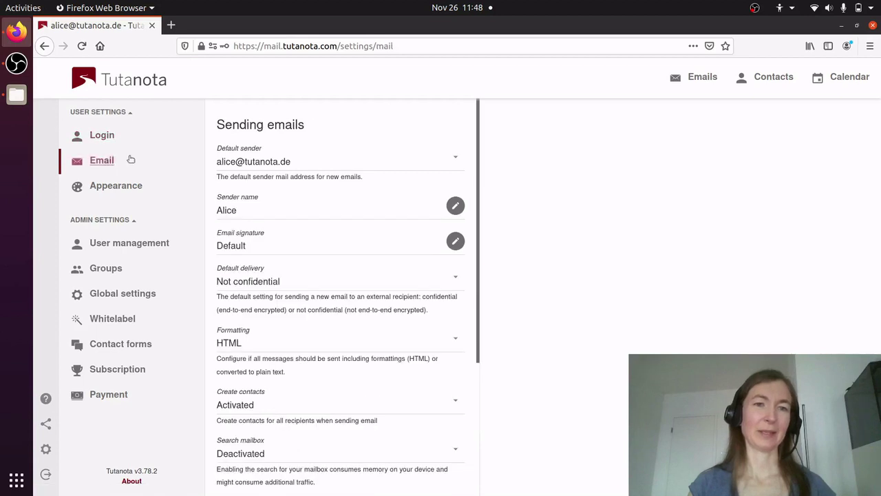
scroll(386, 170, "down", 5)
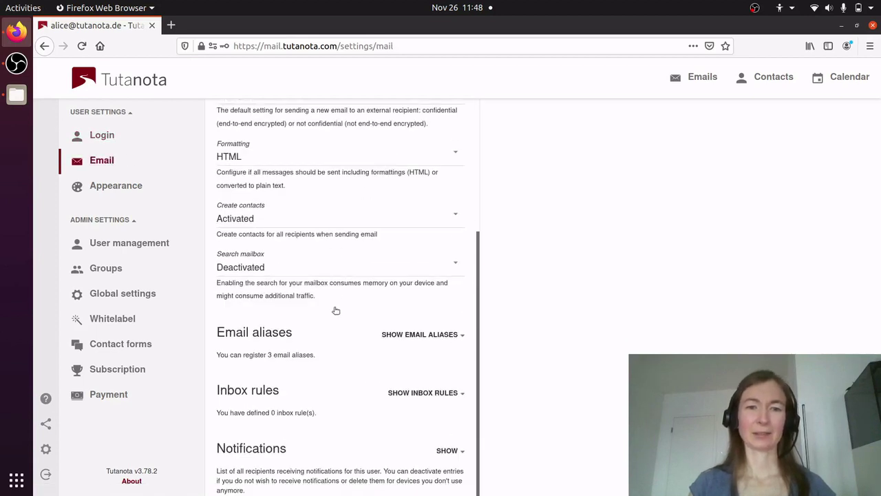
left_click(424, 335)
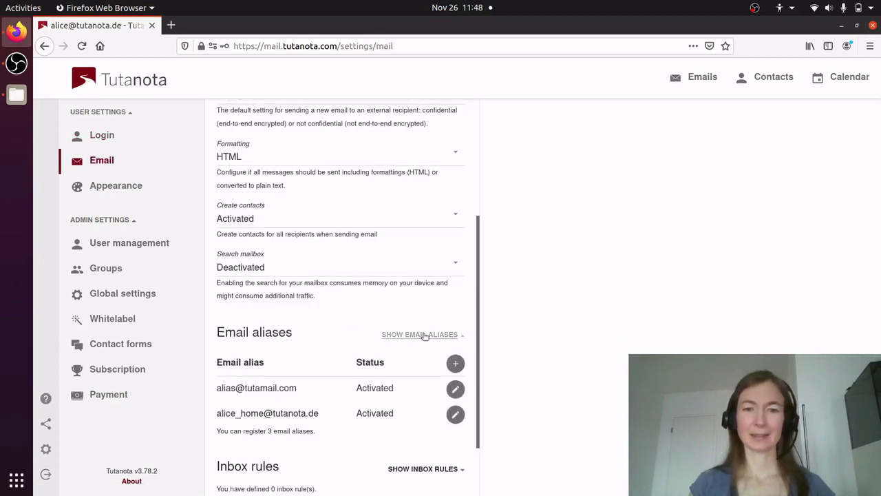
Add a new email alias on the nothingtohide.info domain and return to the inbox.
left_click(456, 364)
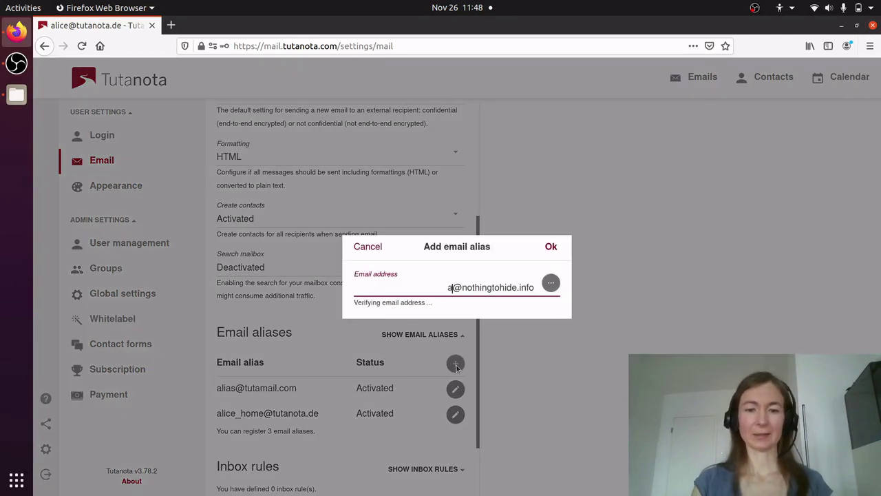
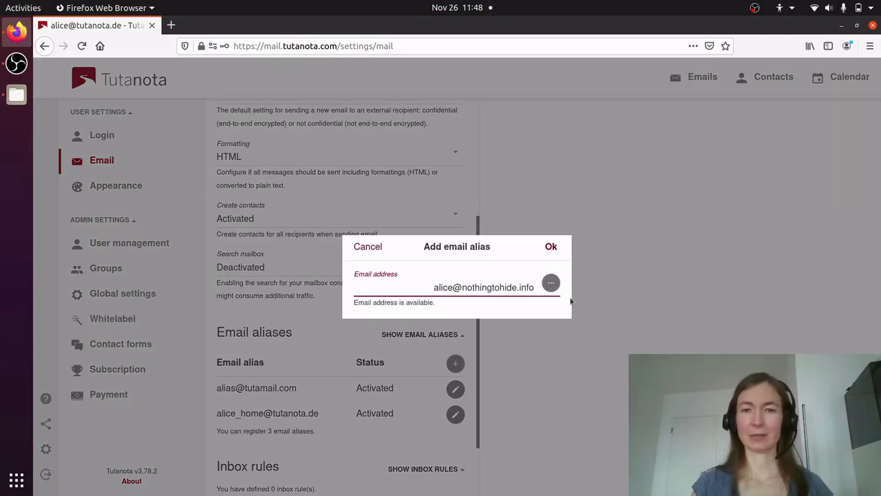
left_click(551, 246)
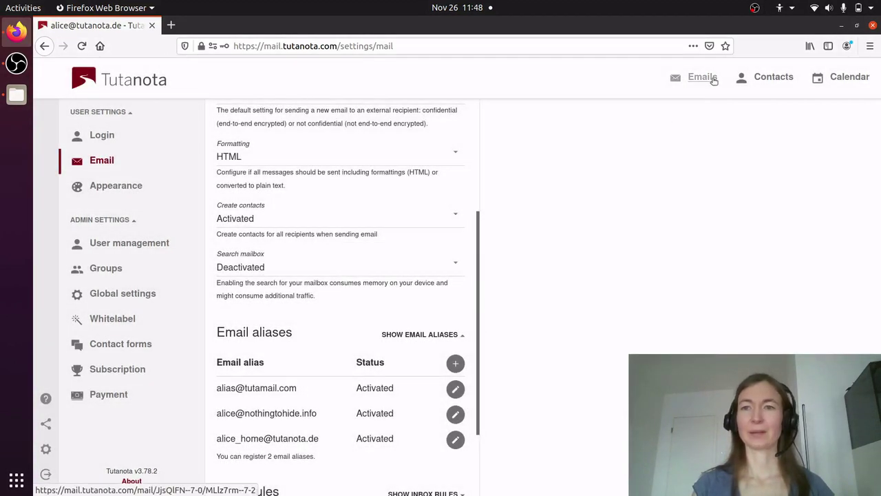
left_click(714, 81)
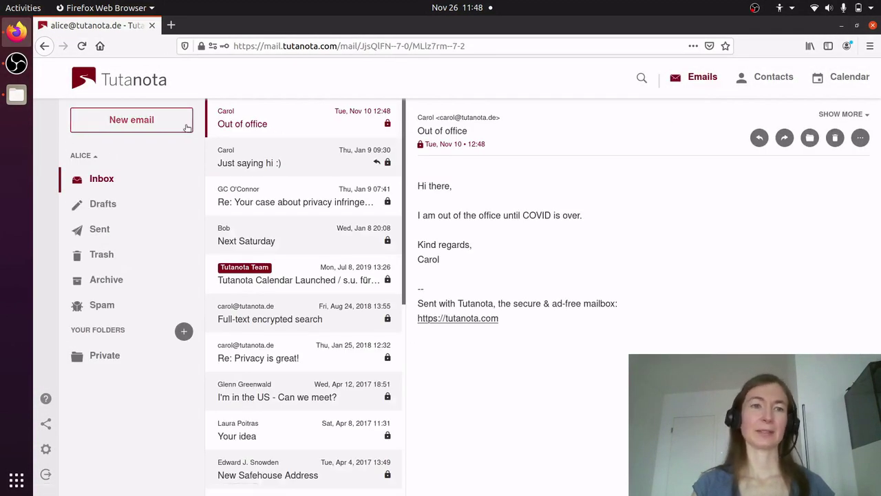
Compose a new email to your own main address, sent from the nothingtohide.info alias.
left_click(185, 127)
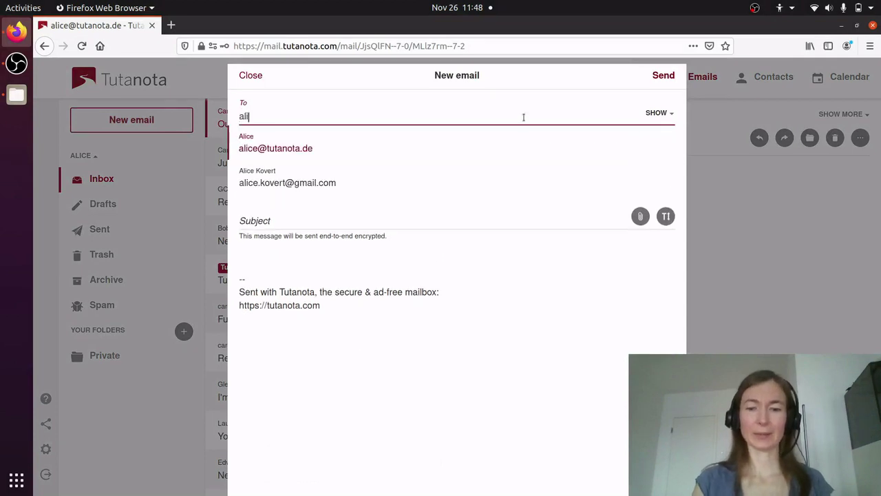
left_click(306, 148)
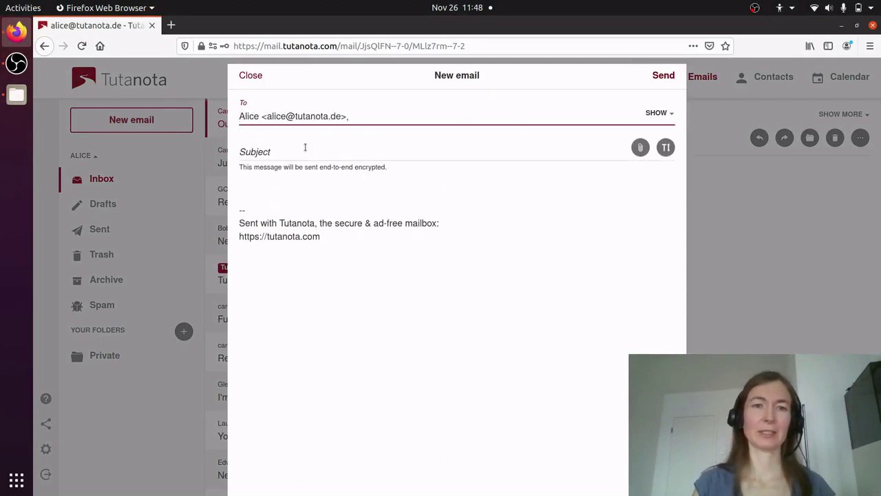
left_click(657, 113)
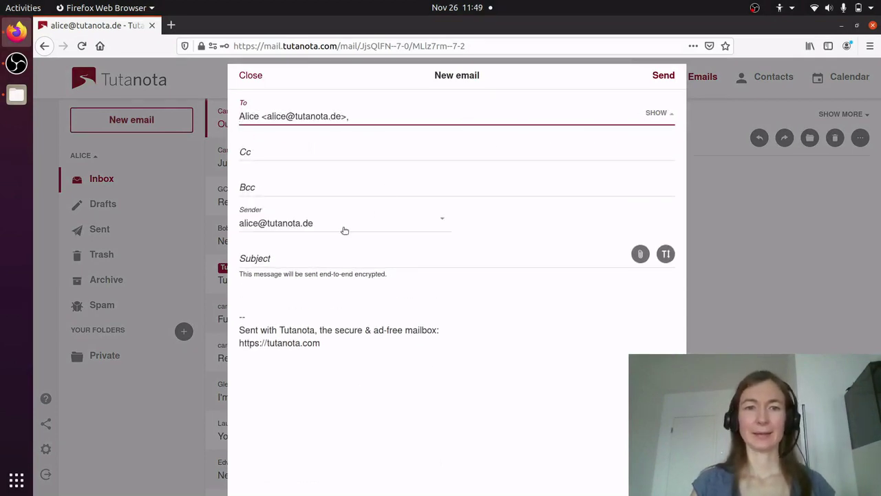
left_click(427, 220)
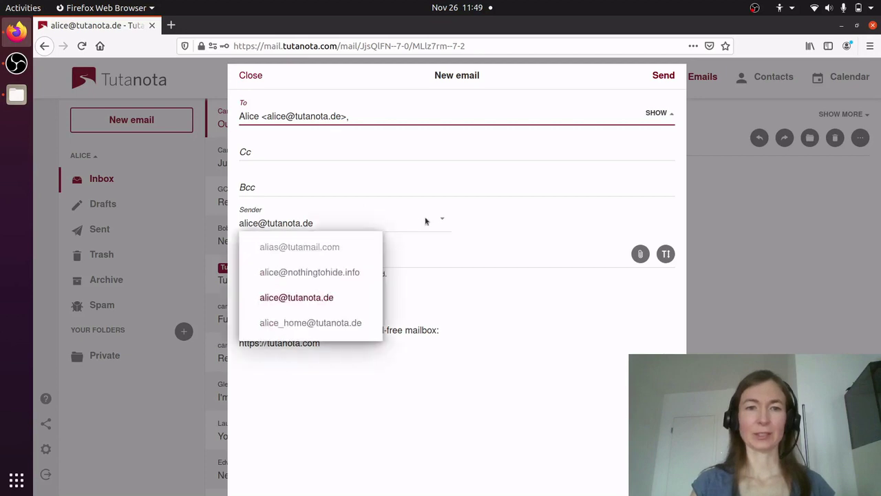
left_click(331, 274)
Give the email the subject 'Test', send it, and open the received message.
left_click(298, 264)
type("Test")
left_click(668, 76)
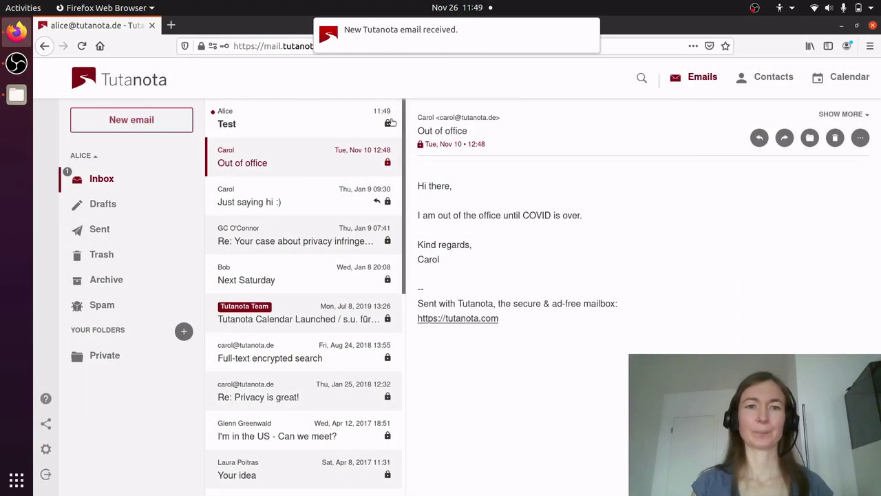
left_click(320, 121)
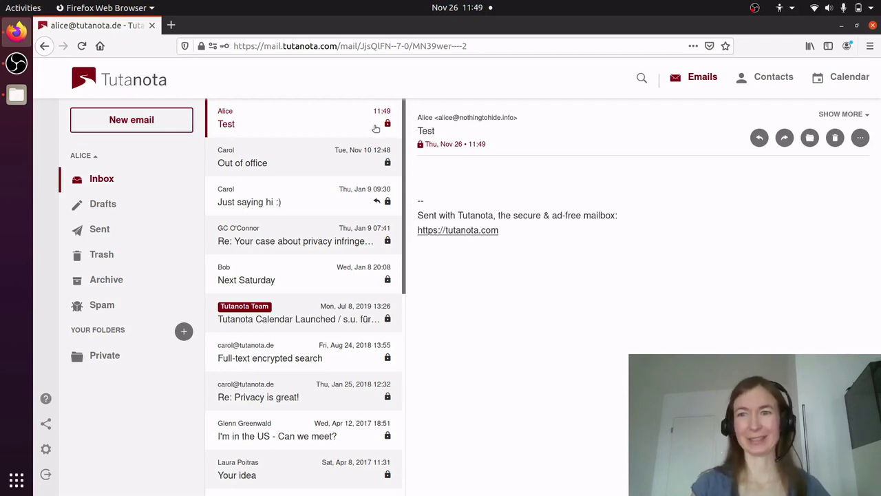
Set the Default sender in Email settings to the nothingtohide.info alias, then return to the inbox.
left_click(46, 448)
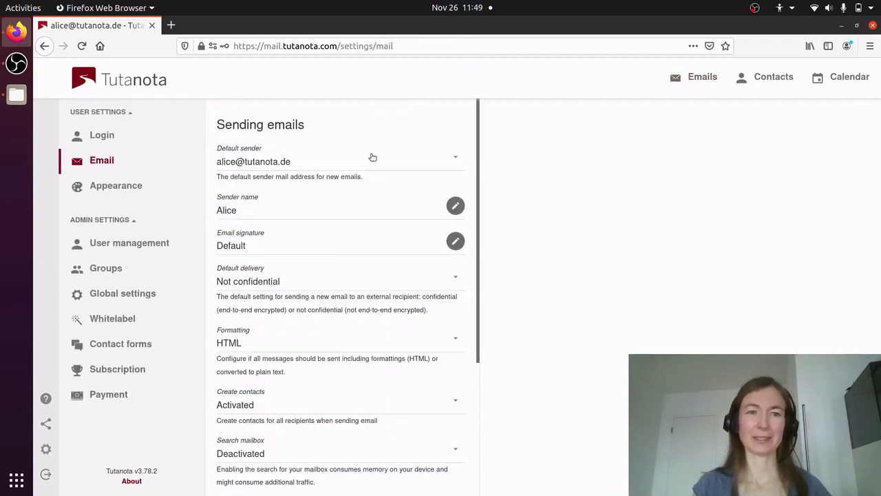
left_click(434, 159)
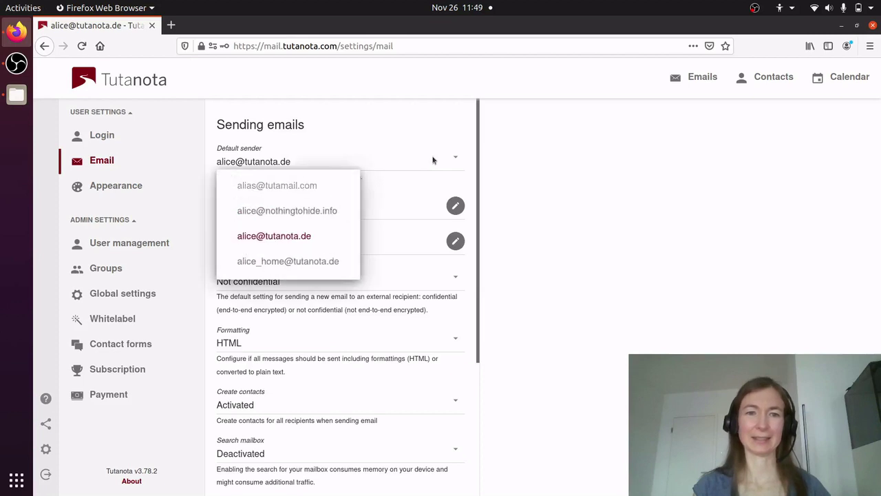
left_click(293, 210)
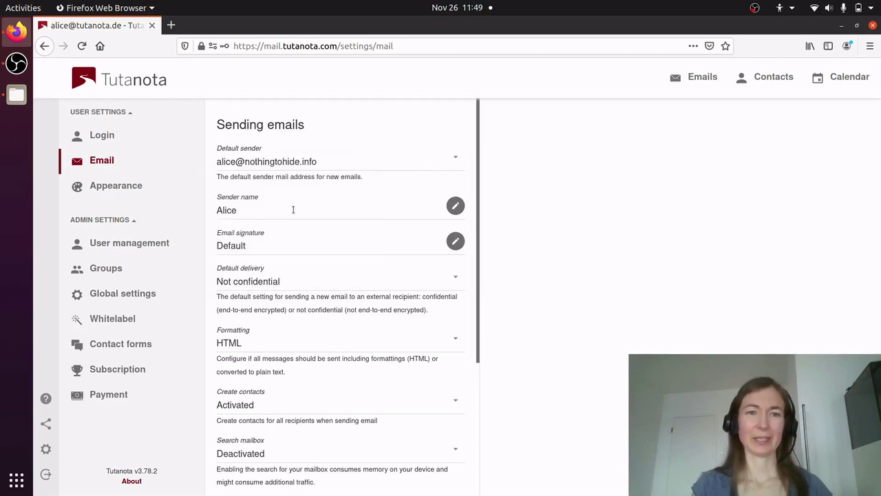
left_click(696, 81)
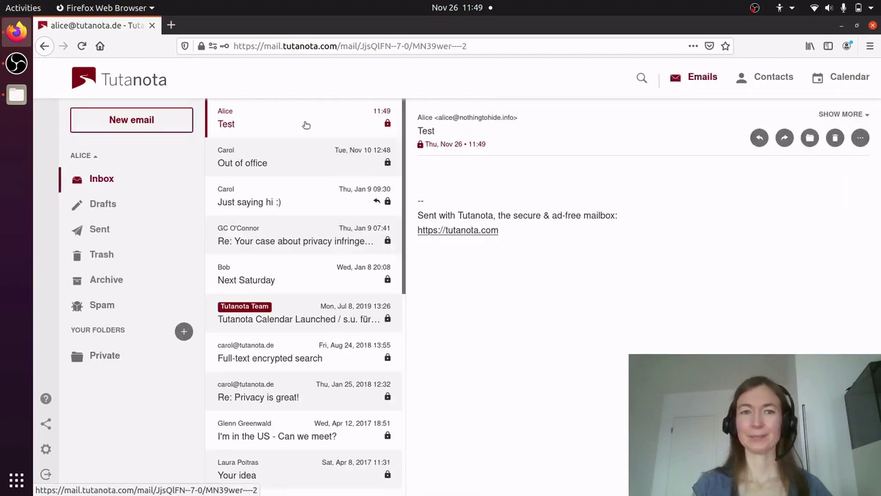
Check in a new email that the nothingtohide.info alias is the sender, then discard it.
left_click(153, 122)
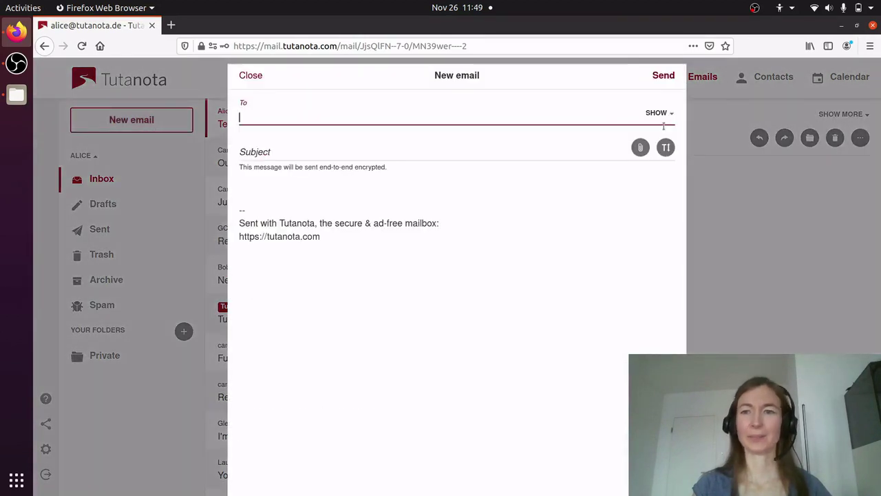
left_click(660, 114)
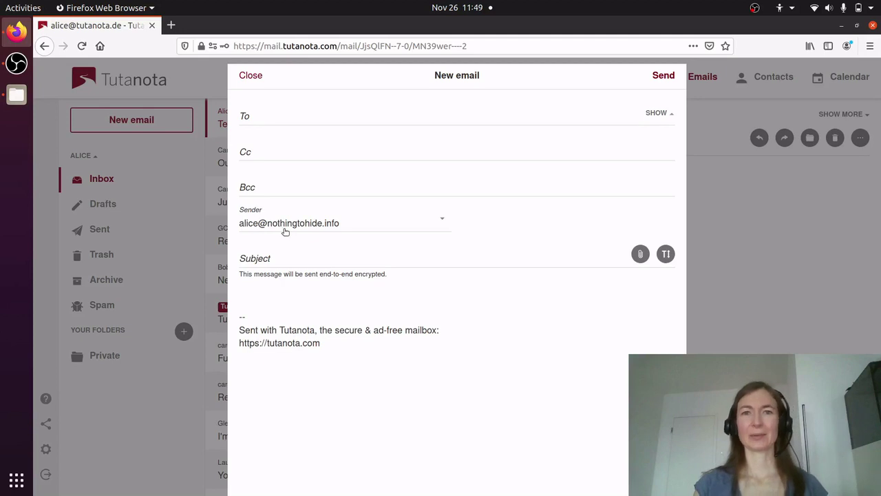
left_click(256, 85)
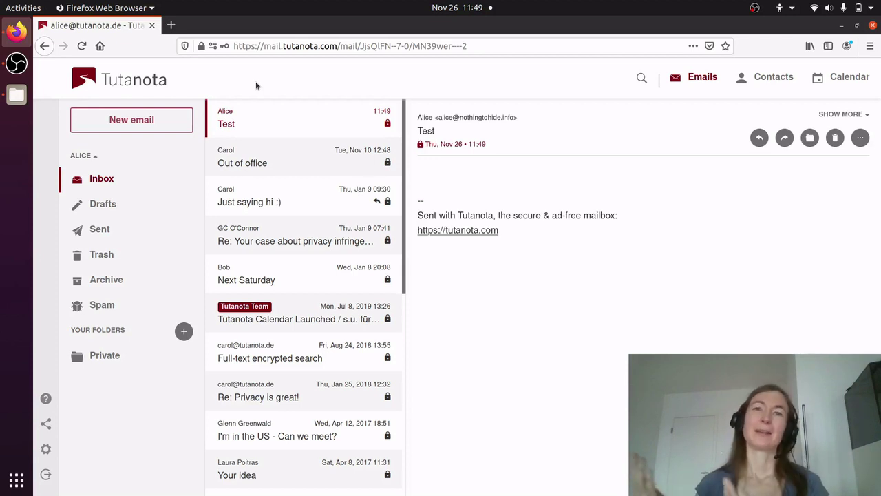
Add user 'My company' with a mycompany address on nothingtohide.info and a password.
left_click(46, 452)
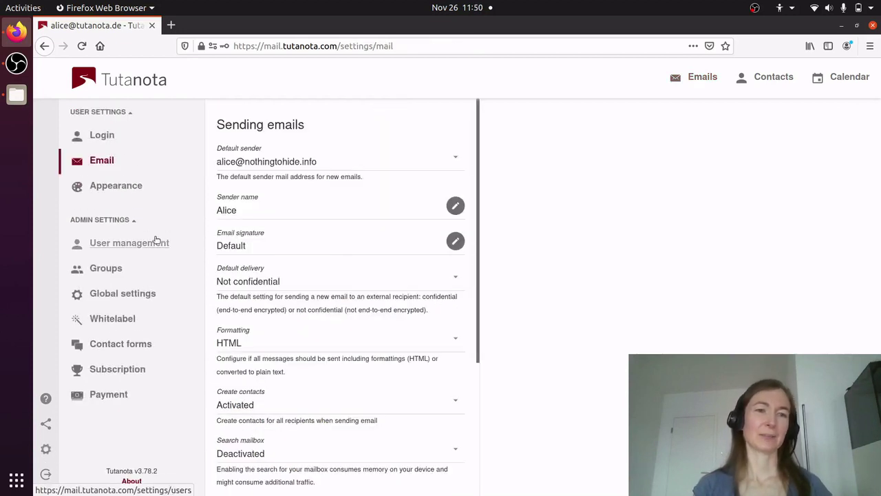
left_click(151, 245)
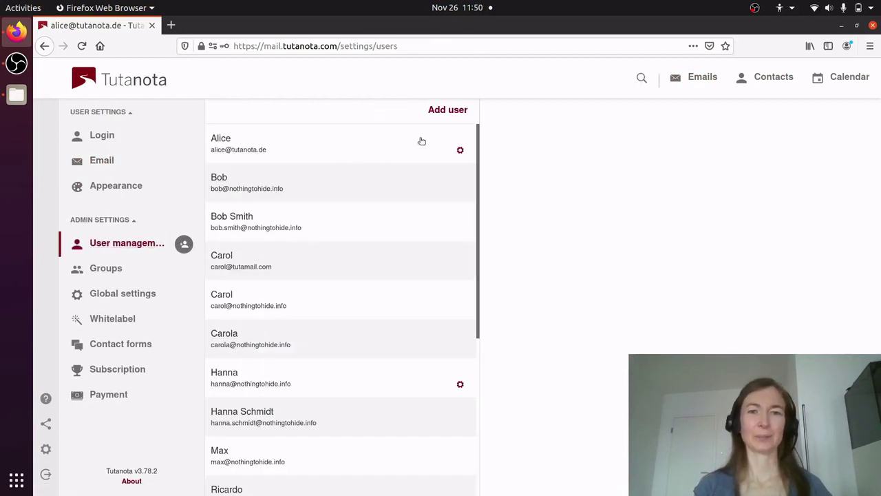
left_click(451, 110)
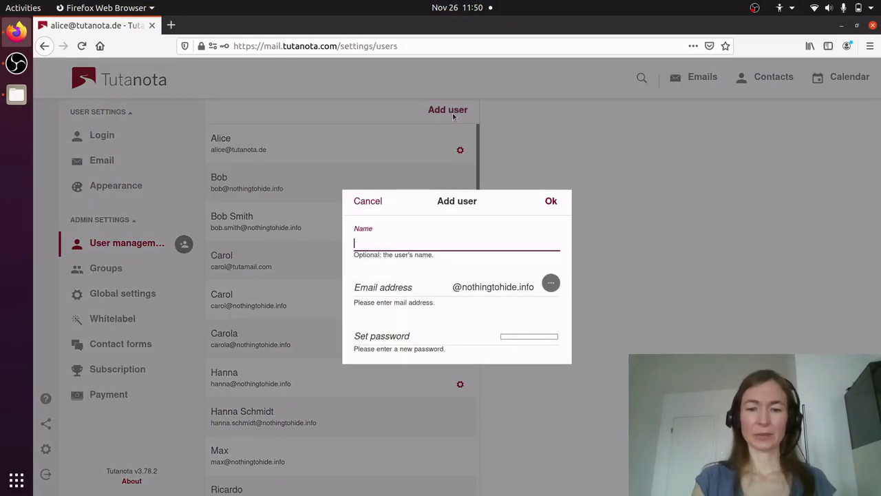
type("My company")
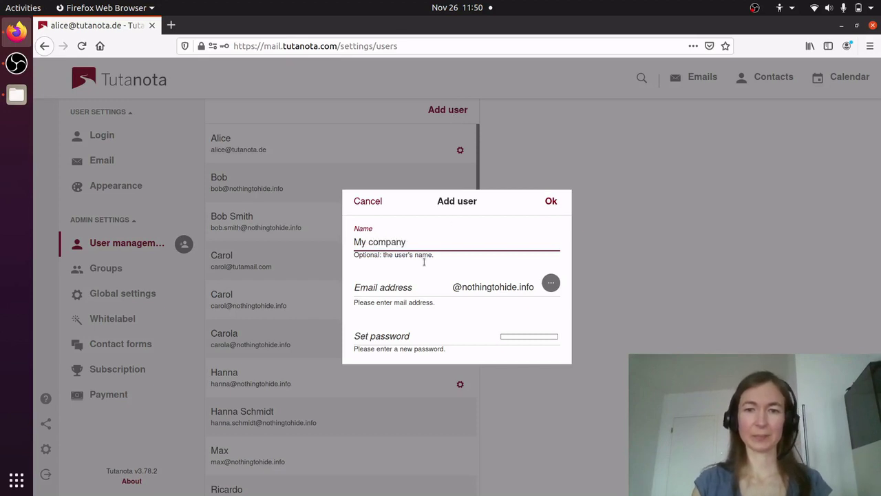
left_click(416, 288)
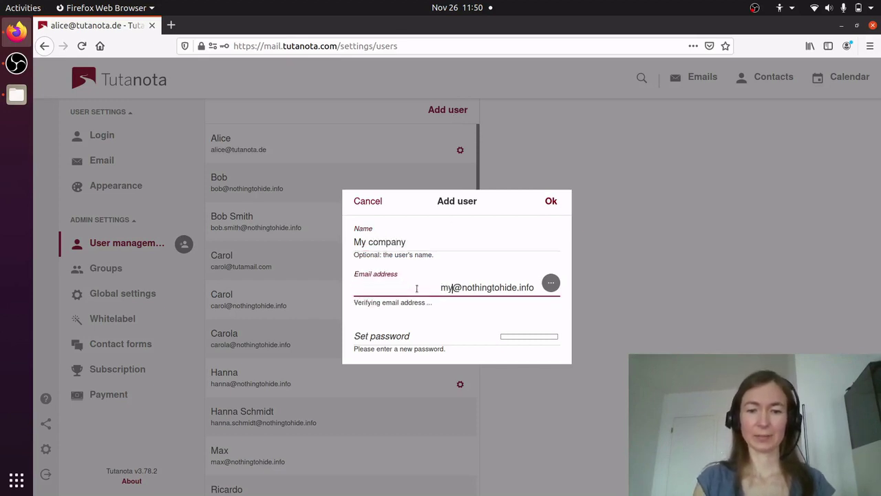
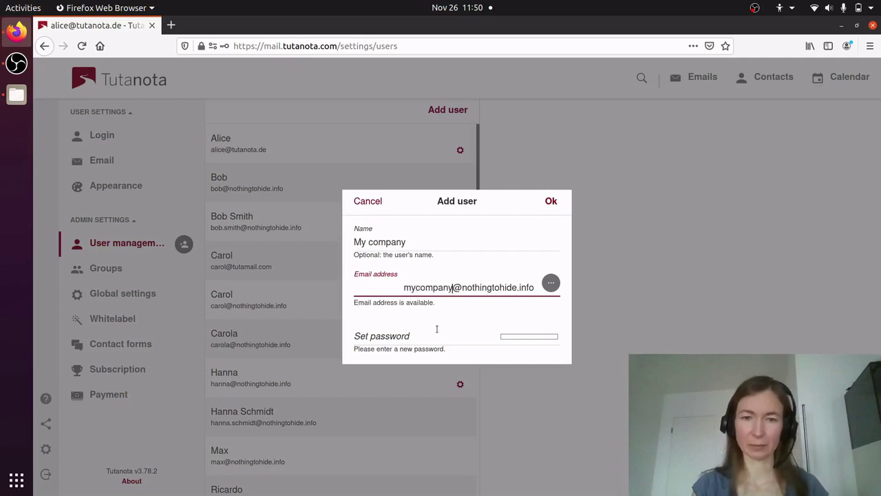
left_click(399, 337)
type("********")
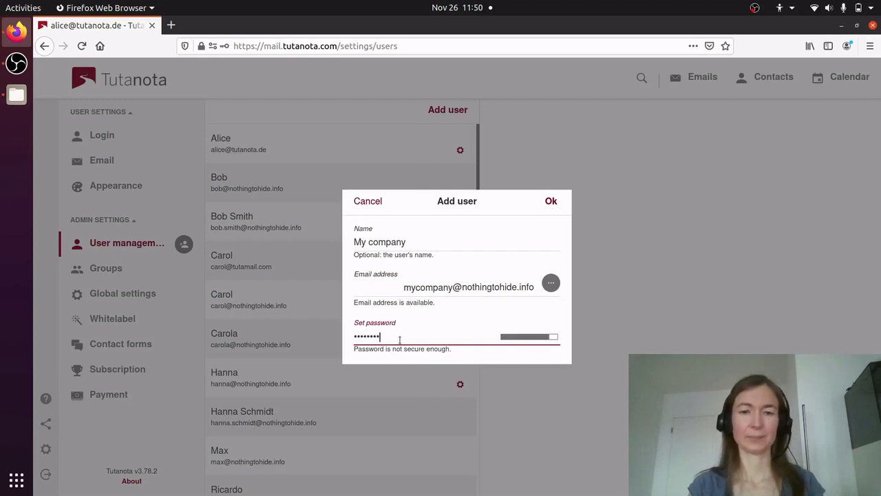
left_click(551, 201)
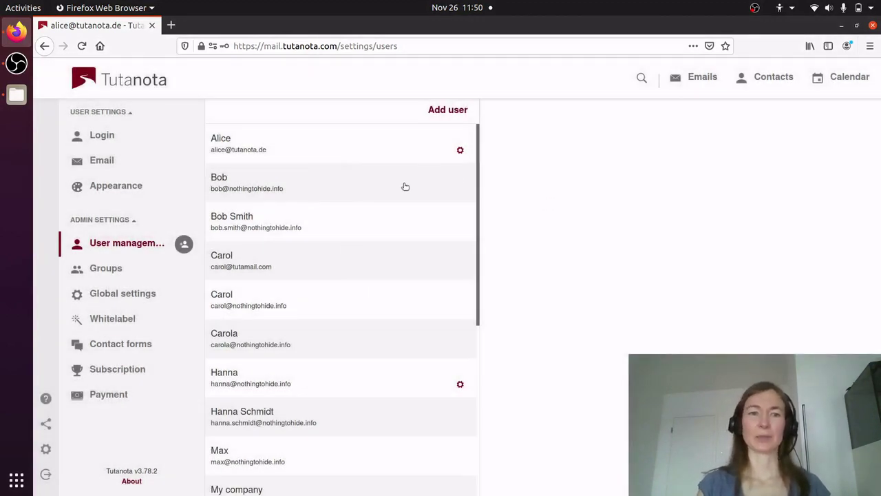
Open the My company entry in the user list to view its User settings.
scroll(335, 206, "down", 4)
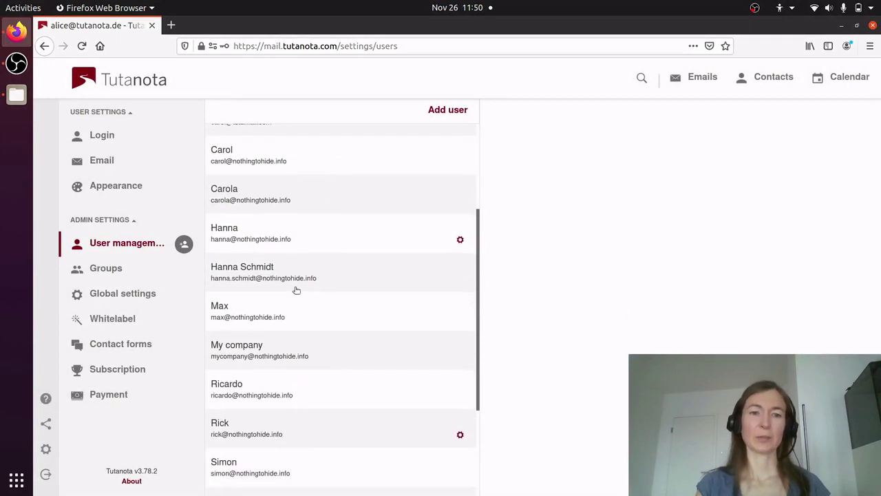
left_click(278, 349)
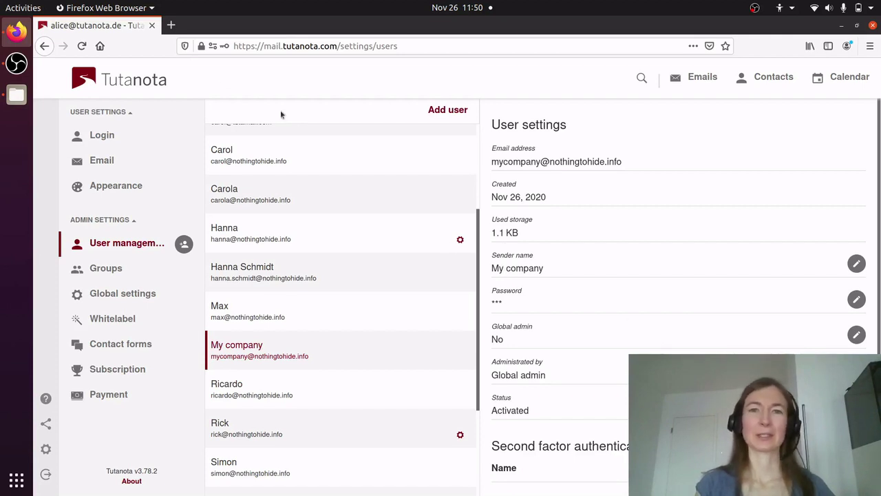
Open mail.tutanota.com in a new browser tab.
left_click(172, 25)
type("mail.tutanota.com/")
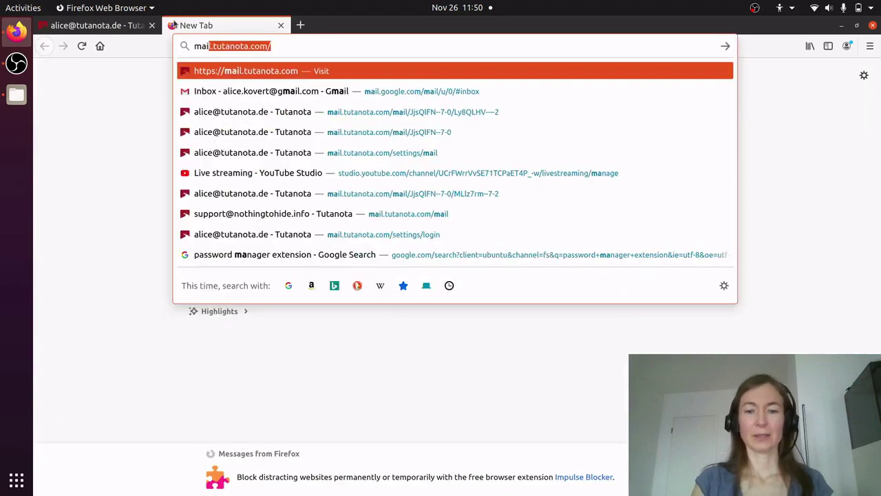
key("Return")
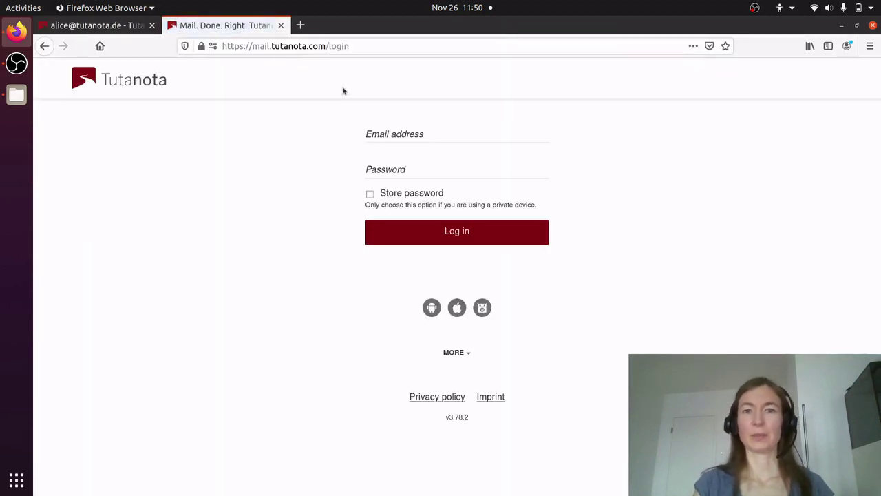
Log in with the new user's address and password, declining to save the login.
left_click(385, 132)
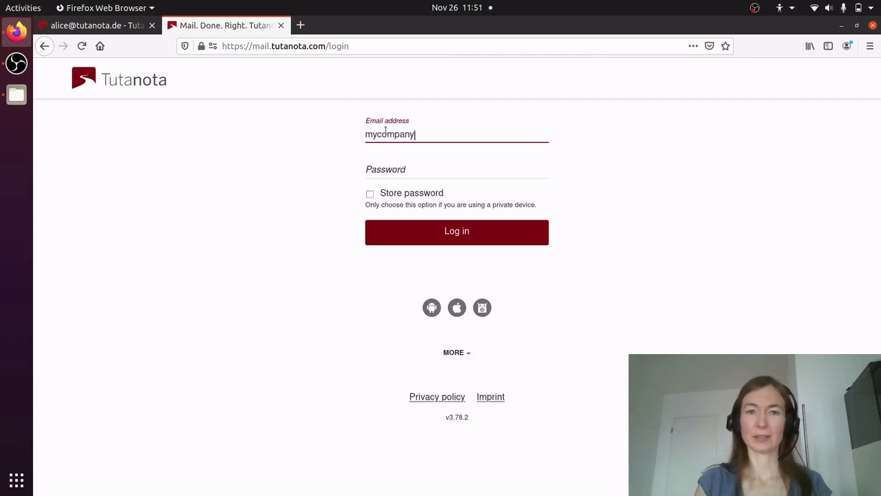
type("fo")
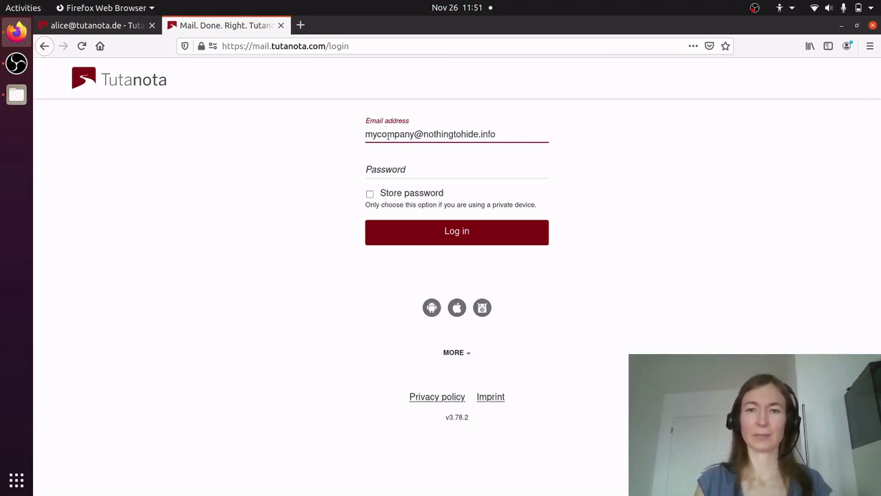
left_click(387, 173)
type("••••••••")
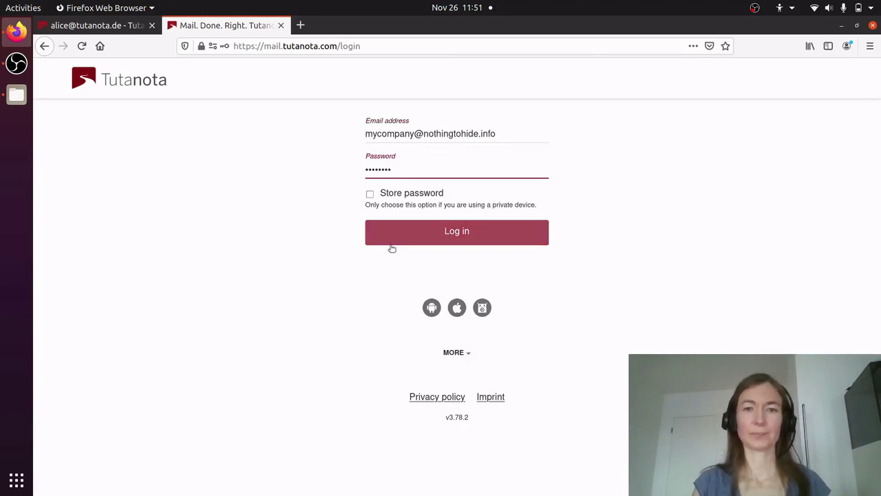
left_click(444, 239)
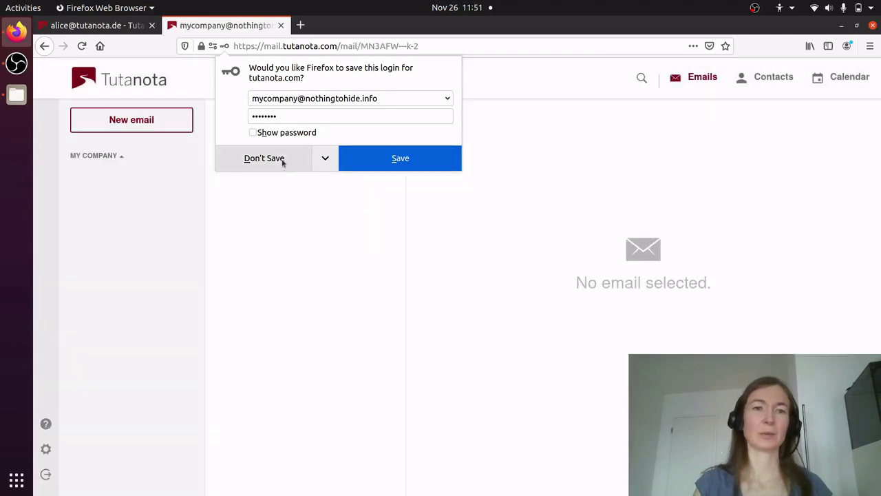
left_click(281, 162)
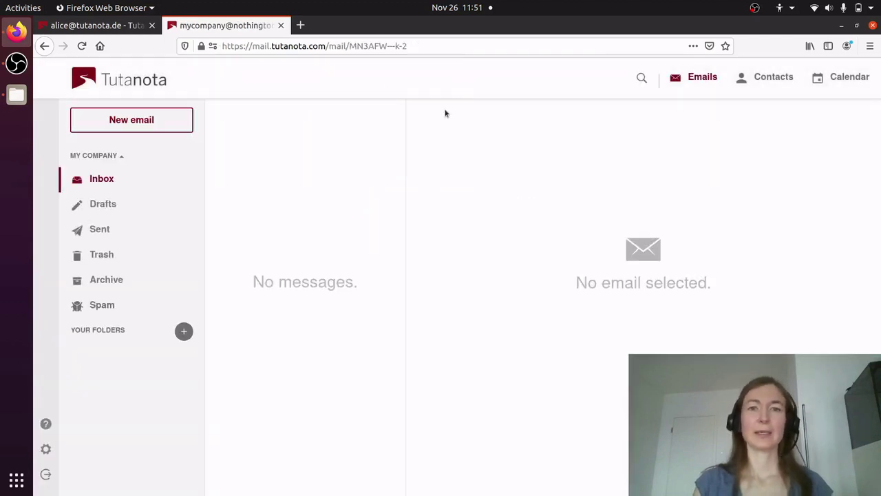